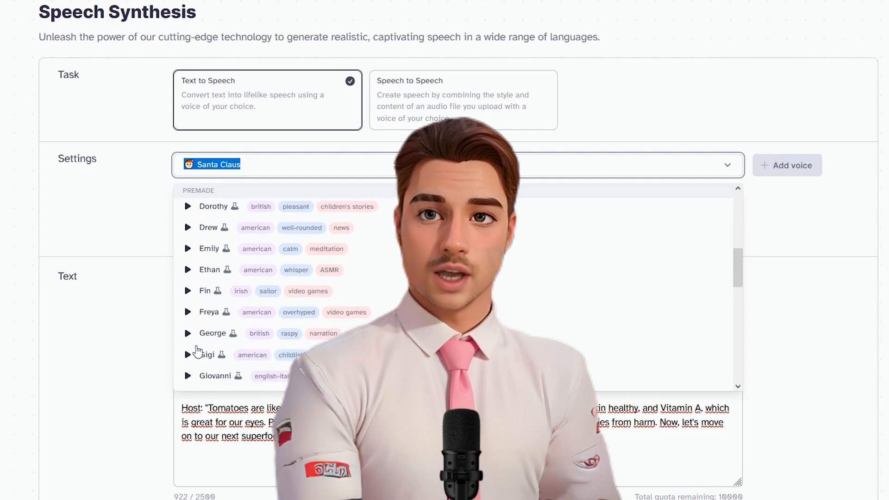
- Preview the premade Gigi voice and choose it for the text-to-speech narration
scroll(197, 352, down, 1)
click(189, 304)
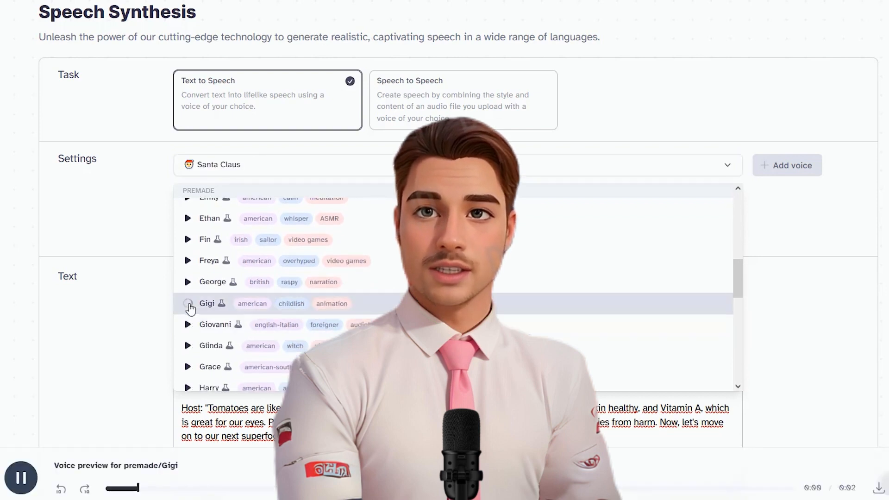
click(254, 308)
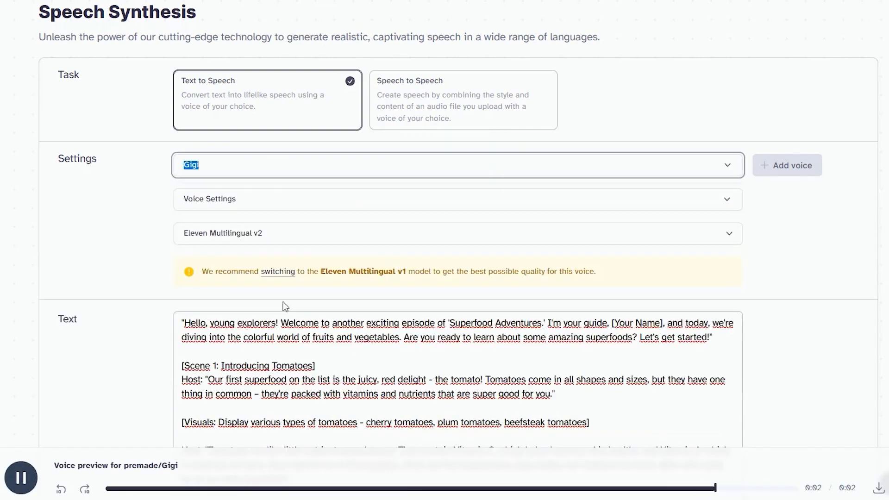
- Set the Gigi voice's stability to about 40% and its clarity and similarity enhancement to 50%
click(258, 203)
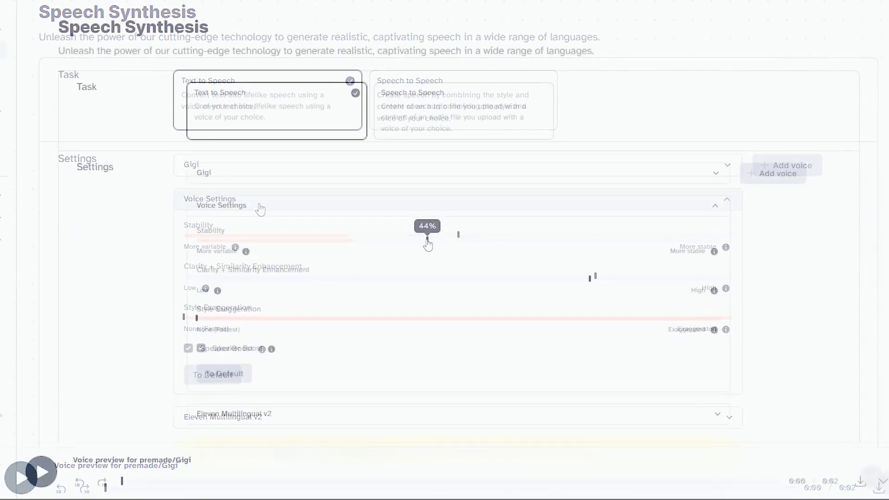
drag(427, 241, 415, 240)
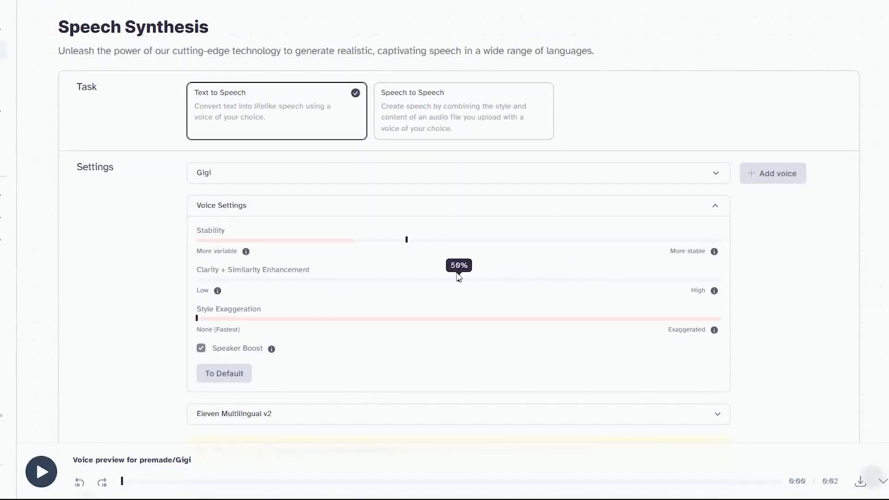
- Generate the speech for the tomato script and for the avocado script
scroll(397, 372, down, 5)
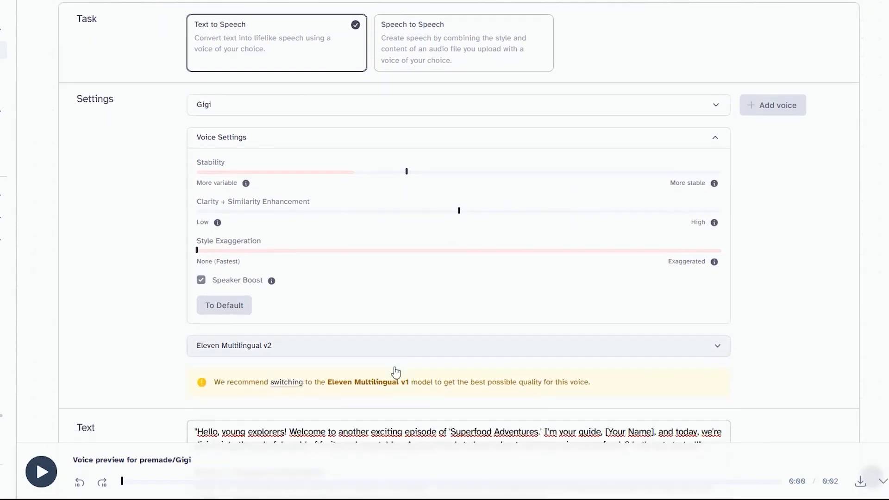
scroll(397, 367, down, 2)
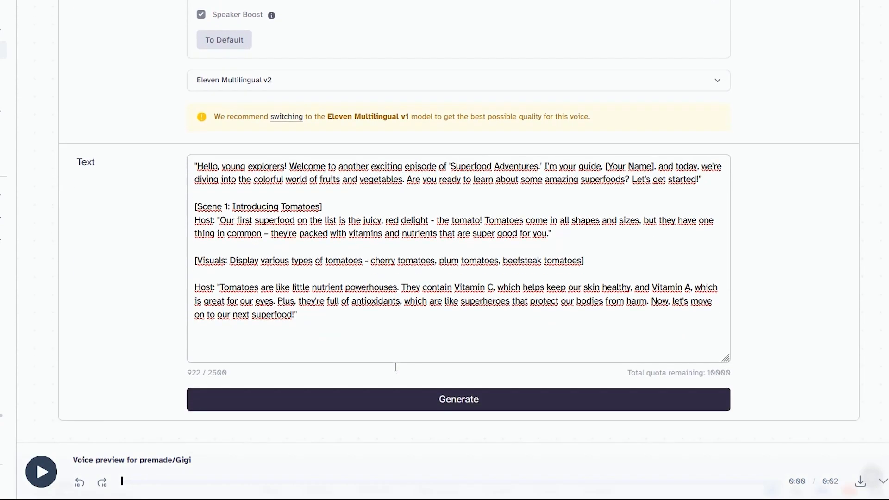
click(453, 383)
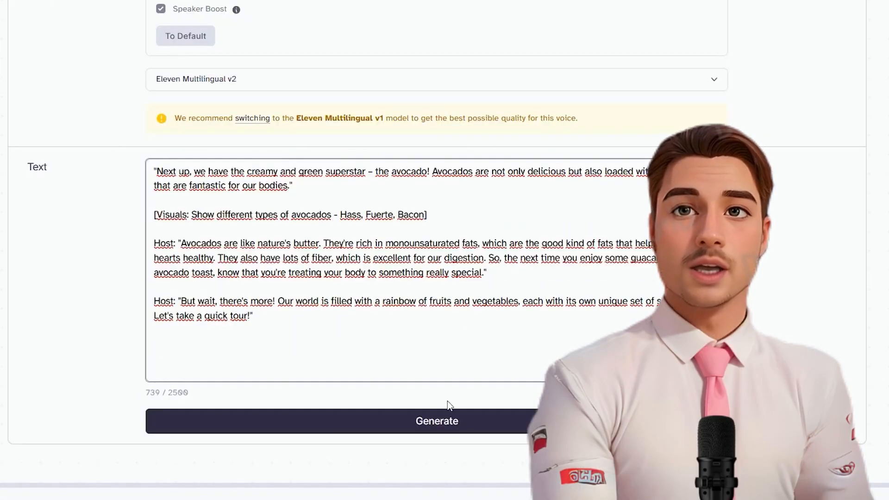
click(447, 417)
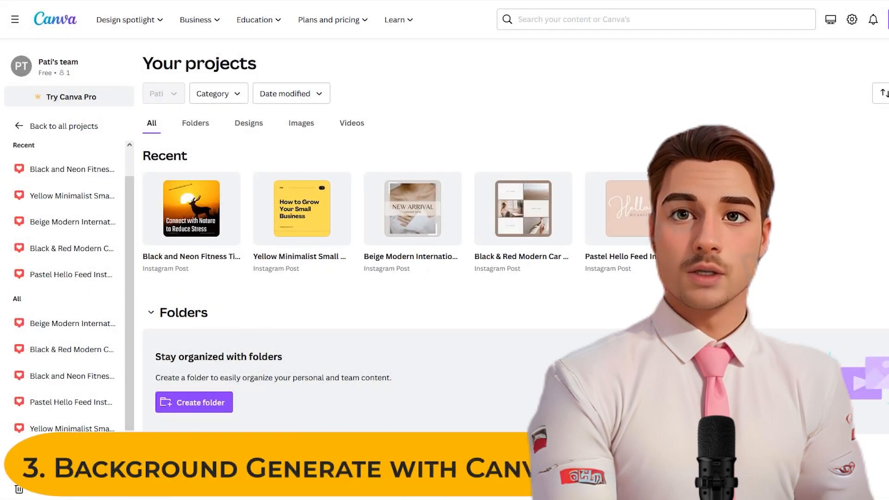
- Switch to Canva and search the presentation templates for food
click(117, 77)
text(f)
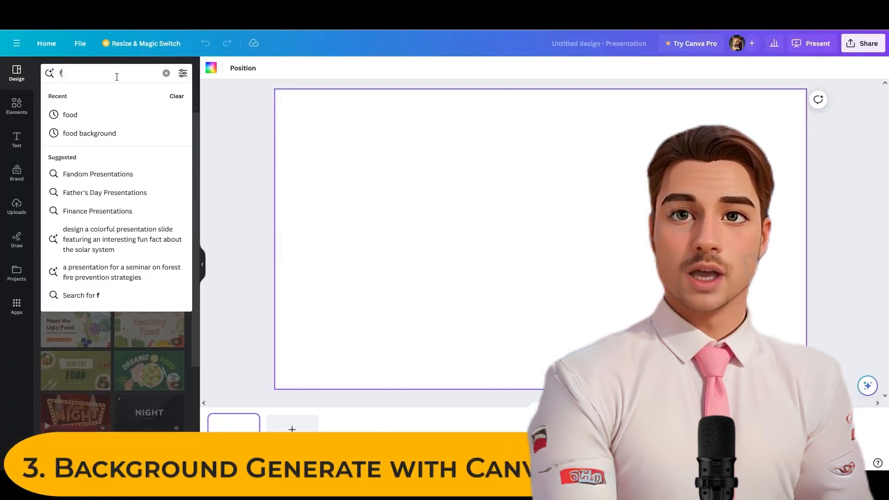
text(ood)
click(92, 116)
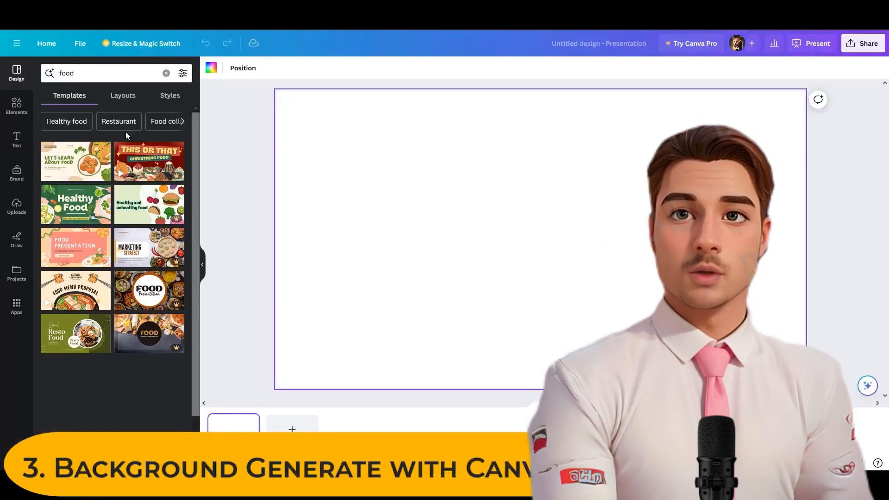
- Apply the plants-and-animals page of the food template and delete its "What is our food source?" heading
click(83, 168)
click(578, 141)
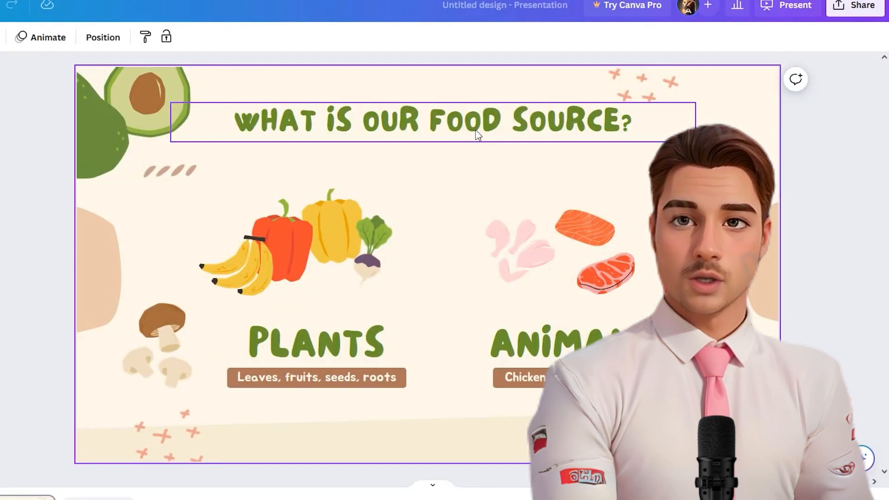
click(511, 135)
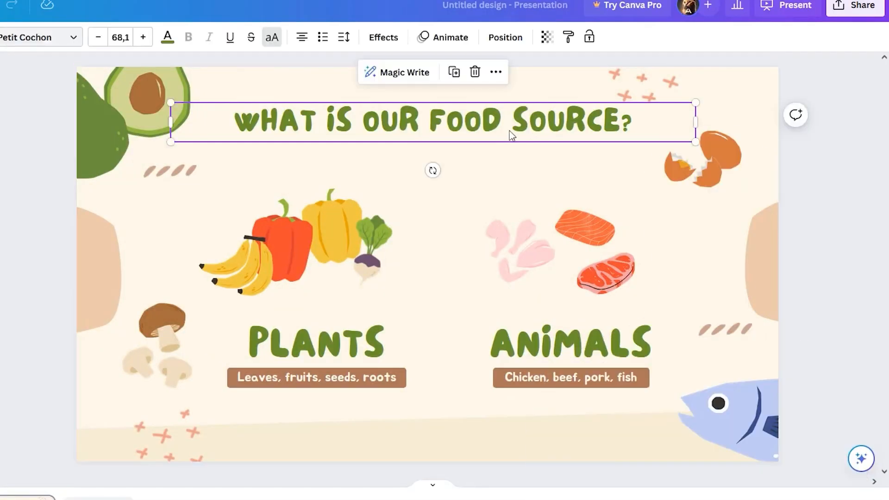
click(476, 73)
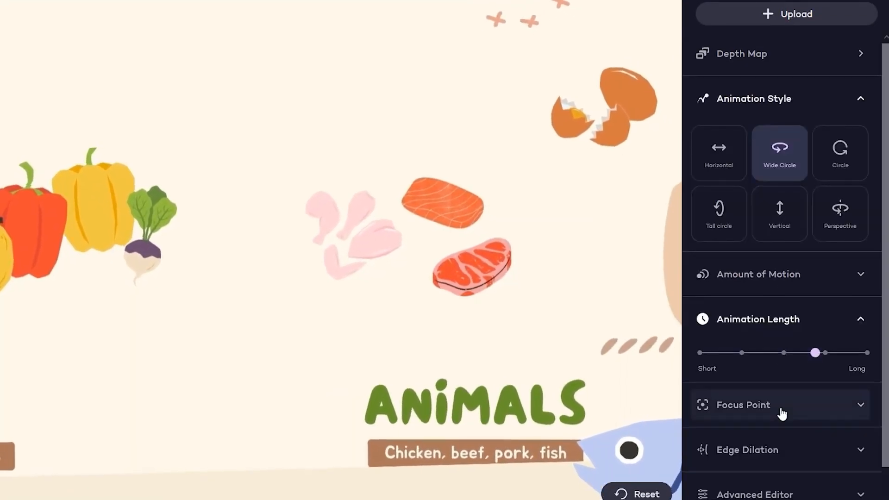
- Move the focus point of the food background's depth animation near the close end
click(780, 407)
click(738, 358)
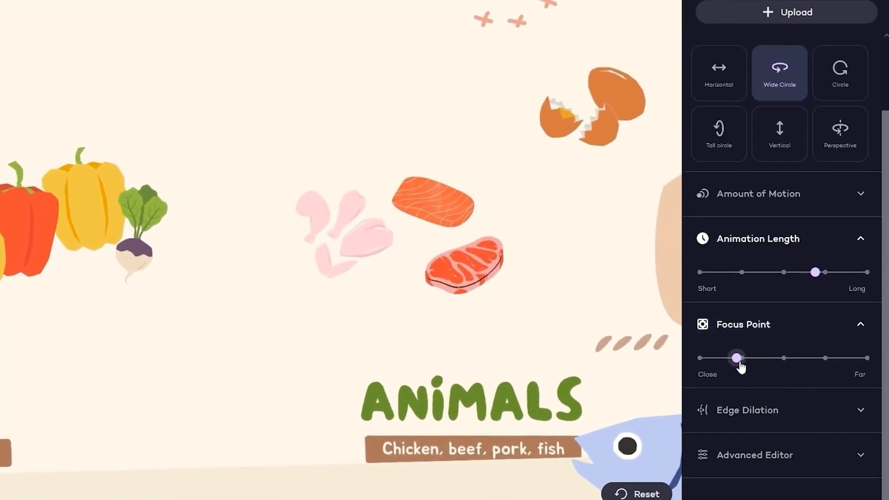
click(783, 438)
click(750, 280)
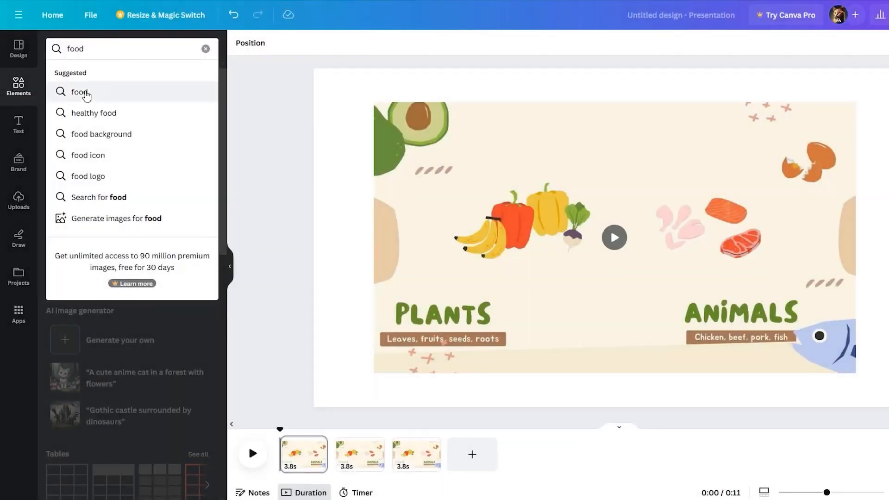
- Switch to Canva and search the elements library for food graphics
click(85, 92)
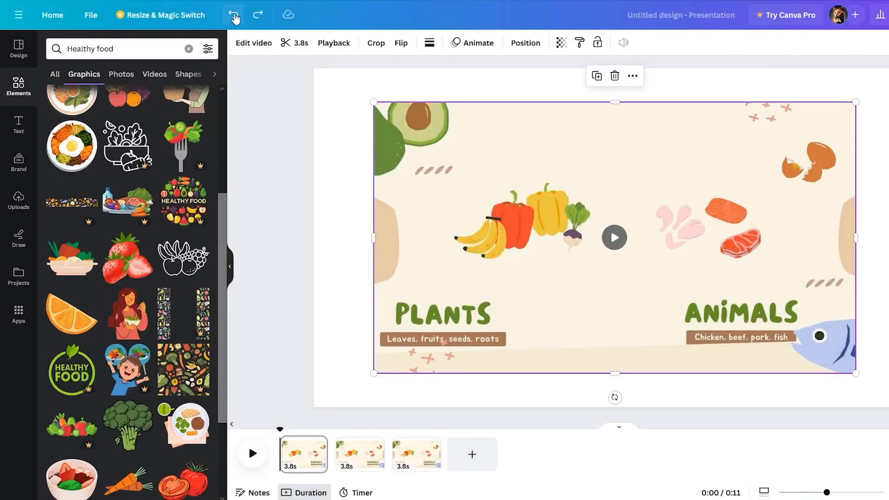
click(233, 15)
click(257, 15)
scroll(134, 307, down, 2)
scroll(134, 313, up, 3)
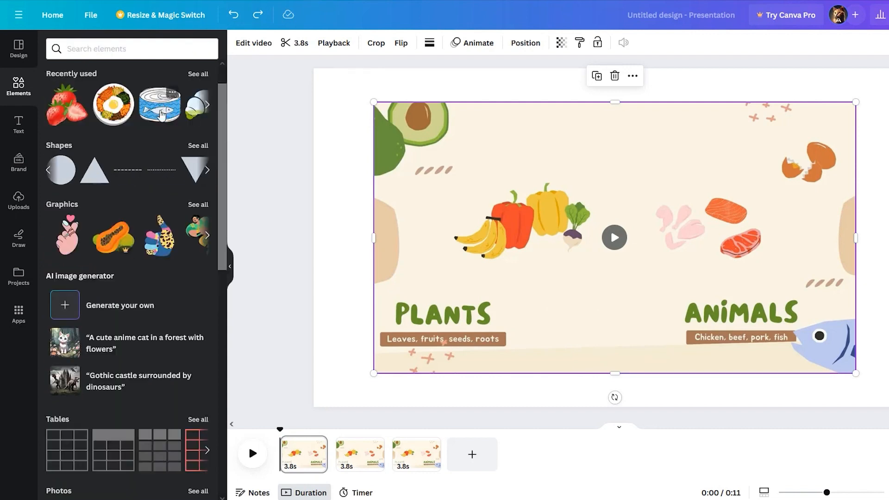
- Add the canned fish and egg bowl graphics to the first page, shrinking the bowl and placing it near the upper centre
drag(161, 114, 594, 320)
drag(117, 109, 646, 188)
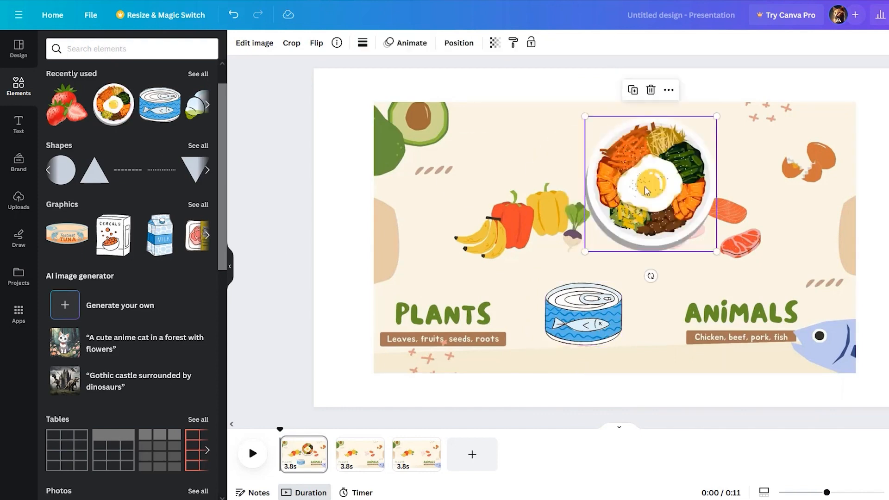
drag(586, 118, 633, 165)
drag(666, 217, 617, 159)
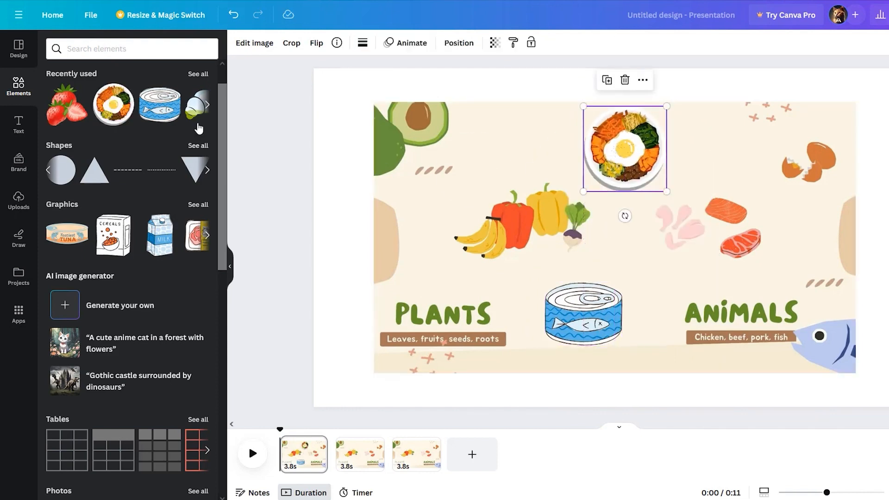
click(208, 107)
drag(105, 166, 297, 465)
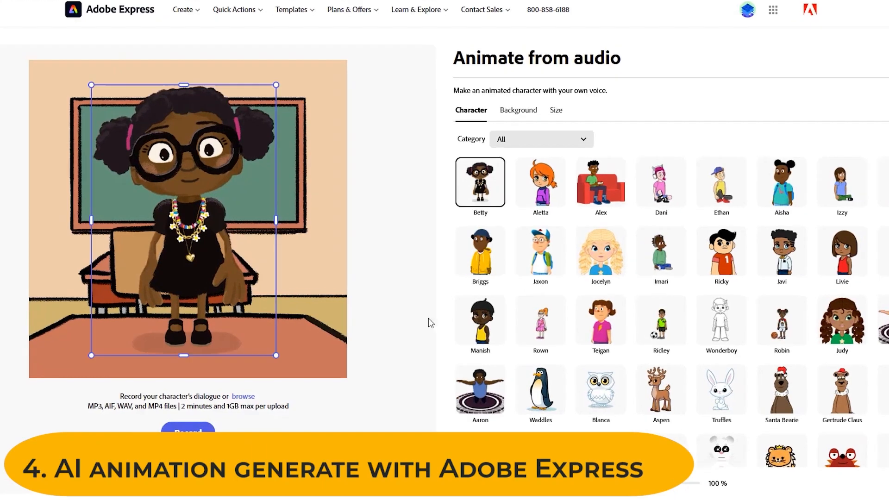
- Switch to Adobe Express, filter the animated characters to the Food category and choose Candy
click(541, 183)
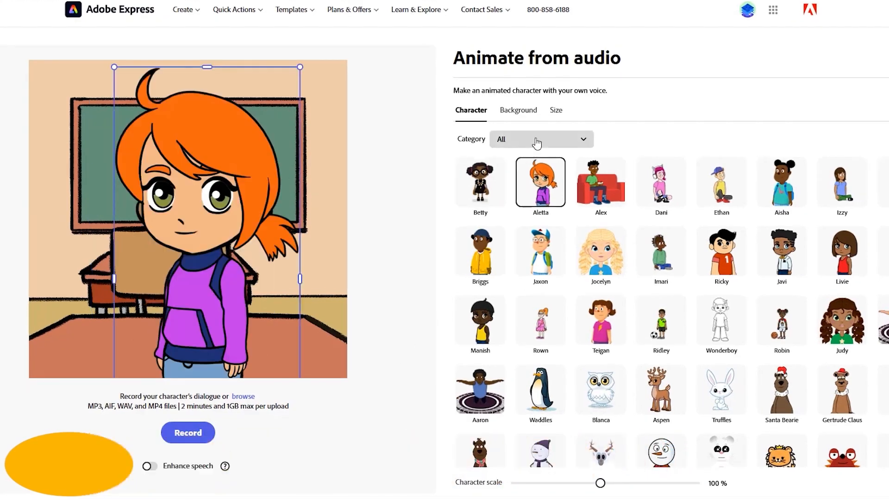
click(528, 138)
click(510, 302)
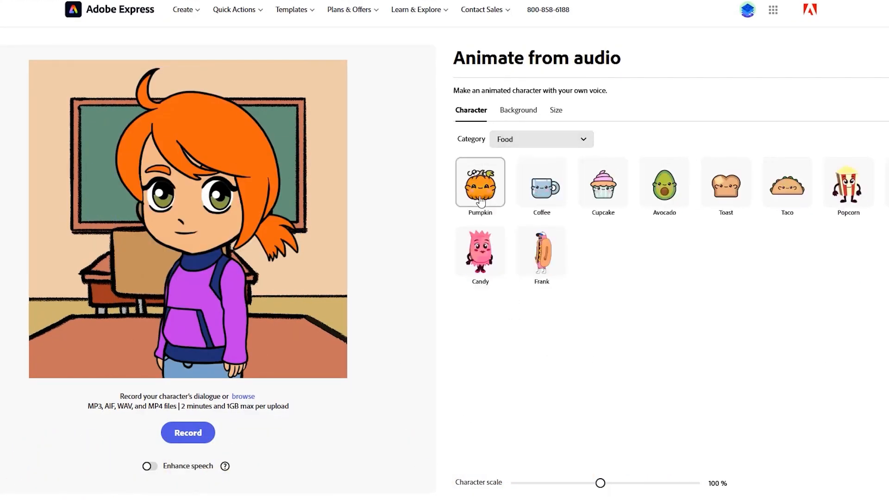
click(482, 268)
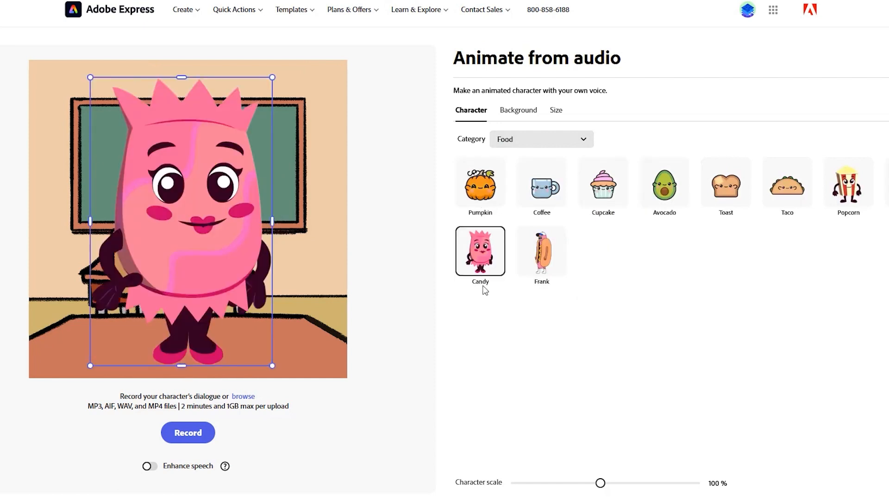
- Give the character animation a custom solid green background, #00FF3C
click(518, 110)
click(480, 218)
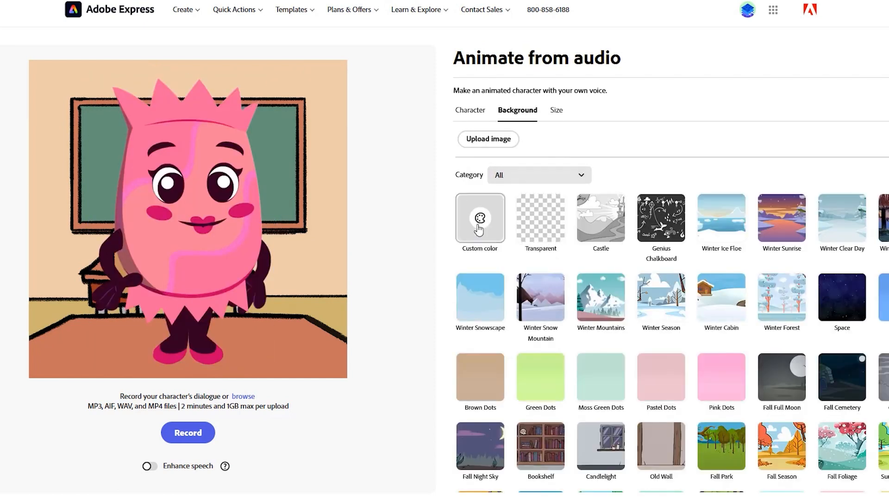
click(551, 274)
click(605, 308)
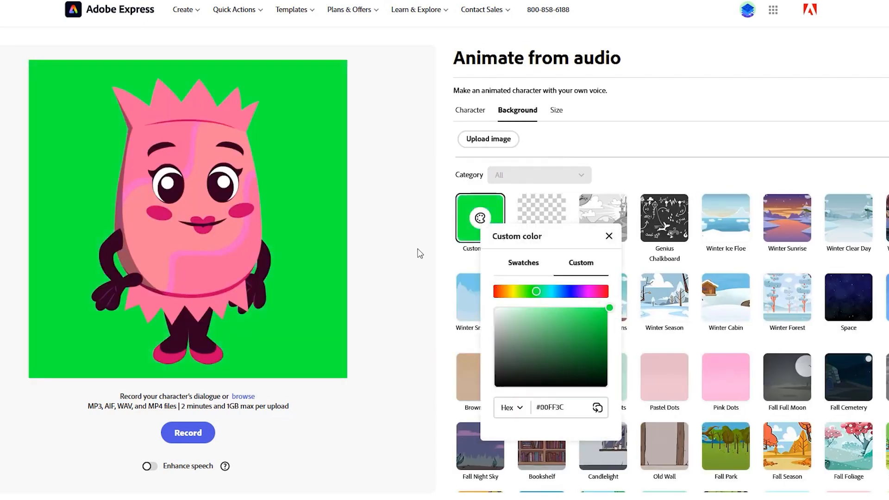
- Choose a different platform preset for the character animation's size
click(557, 111)
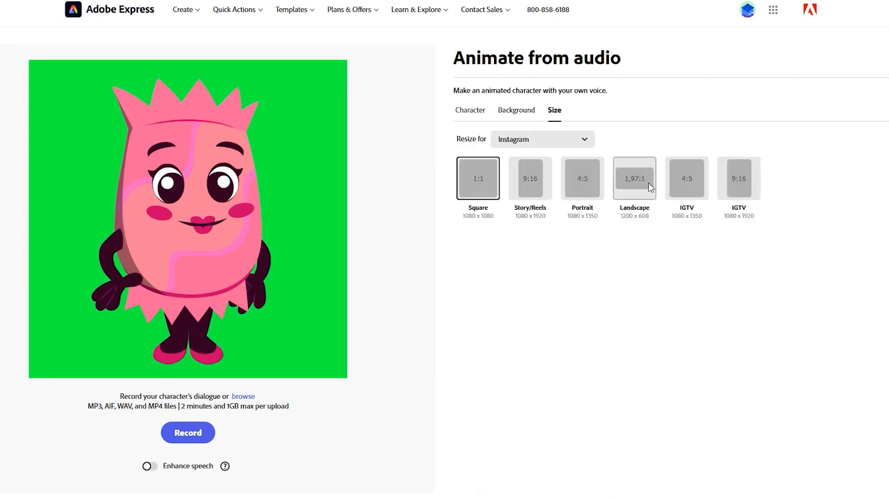
click(541, 139)
click(528, 212)
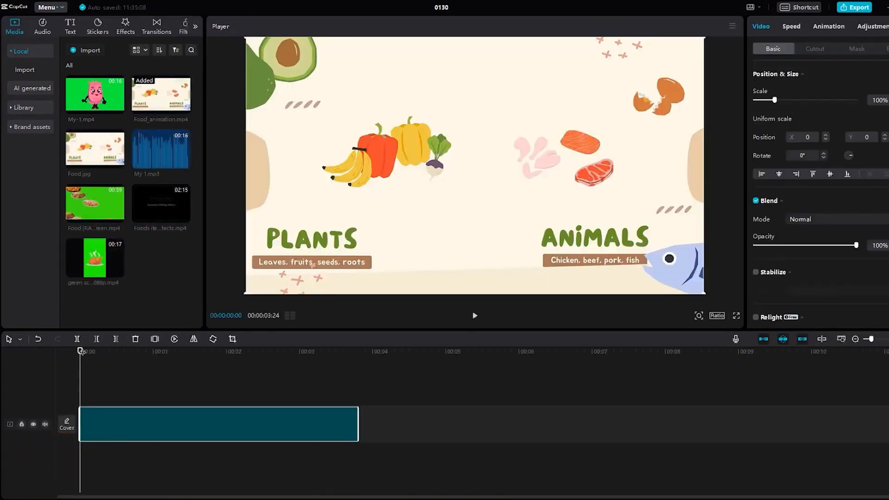
- Switch to CapCut, add My-1.mp4 to the timeline and move it above the Food_animation clip at the start
drag(82, 353, 344, 359)
drag(289, 366, 253, 415)
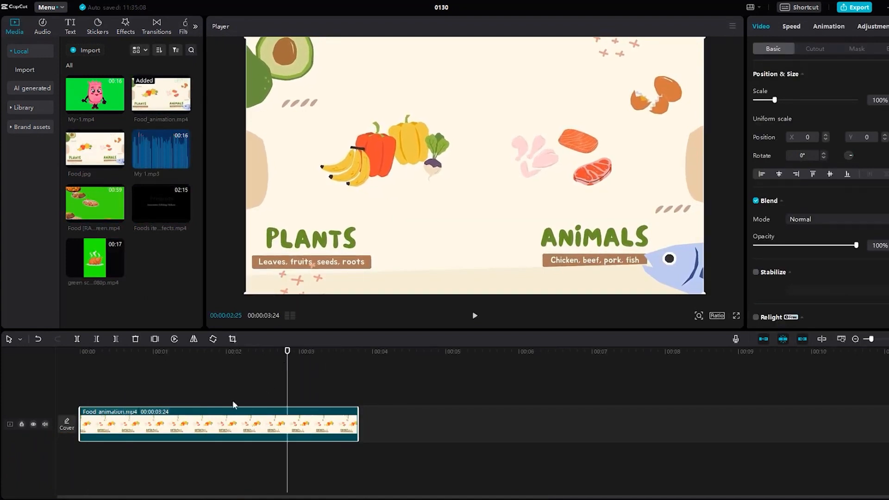
click(118, 109)
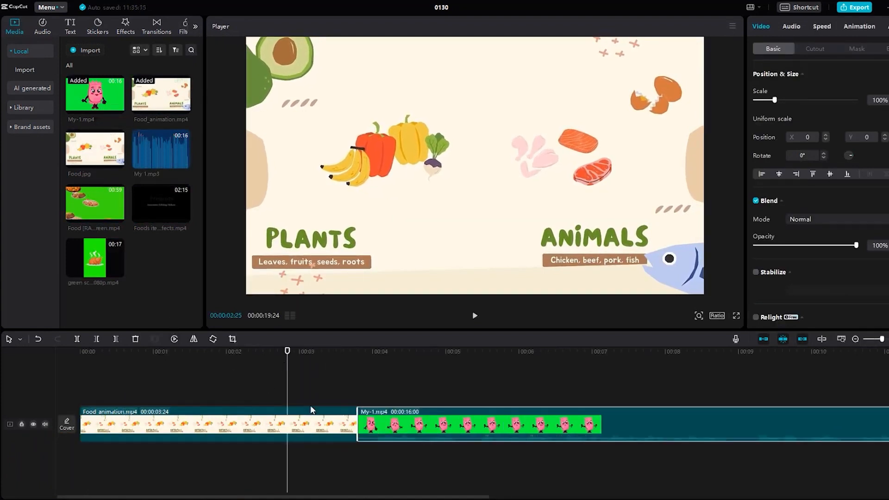
drag(368, 423, 89, 387)
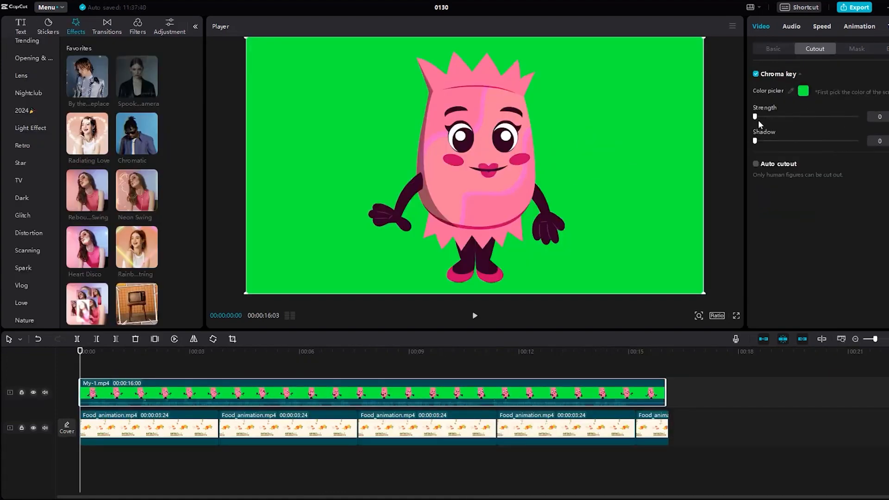
- Key out the candy character clip's green background with strength 100, then reduce the character's scale and move it lower in the frame
drag(759, 122, 869, 127)
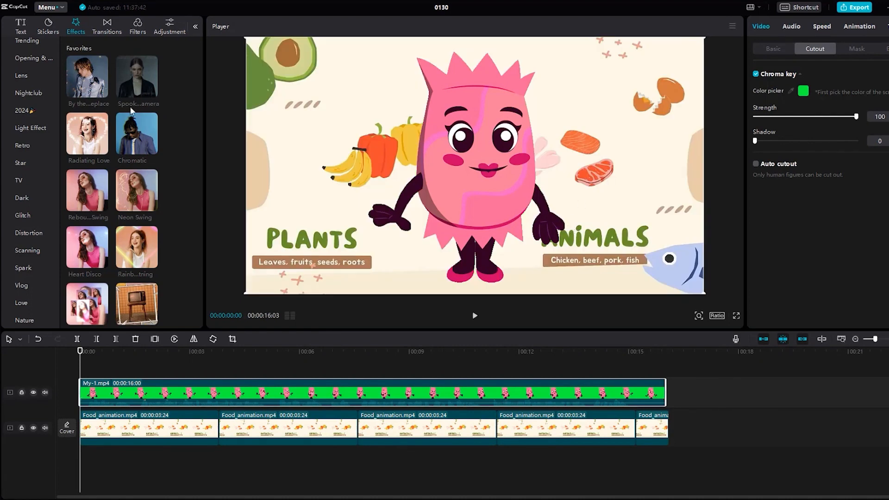
click(780, 51)
click(767, 100)
drag(512, 175, 500, 228)
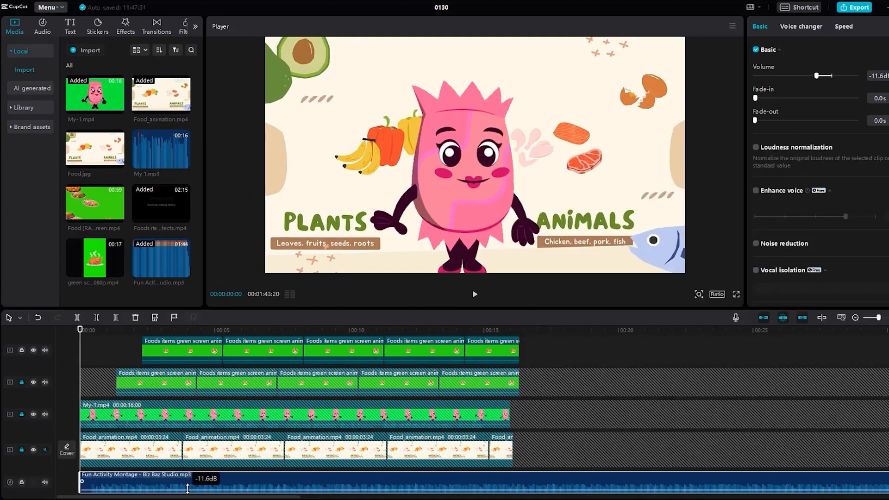
- Play the video with the Fun Activity Montage music and undo the last change to the music's volume
click(475, 295)
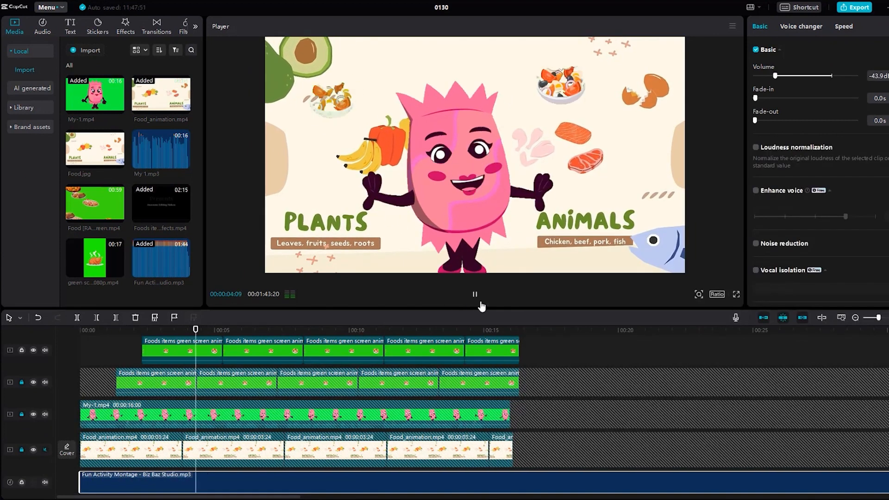
key(ctrl+z)
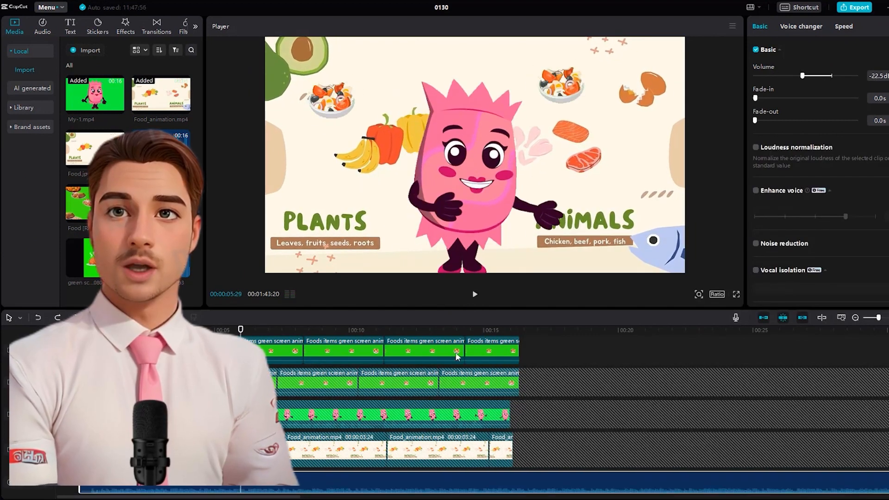